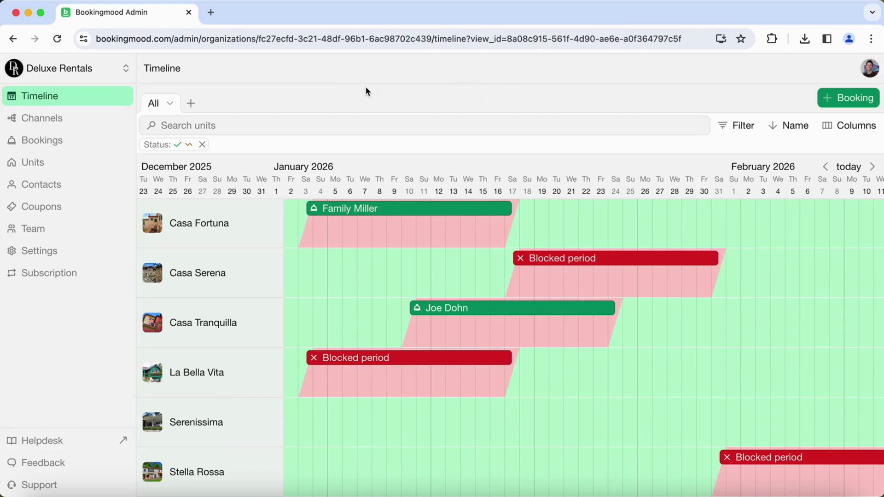
Show the Deluxe Rentals channels, listing the existing deluxe-demo.bookingmood.com channel.
left_click(81, 121)
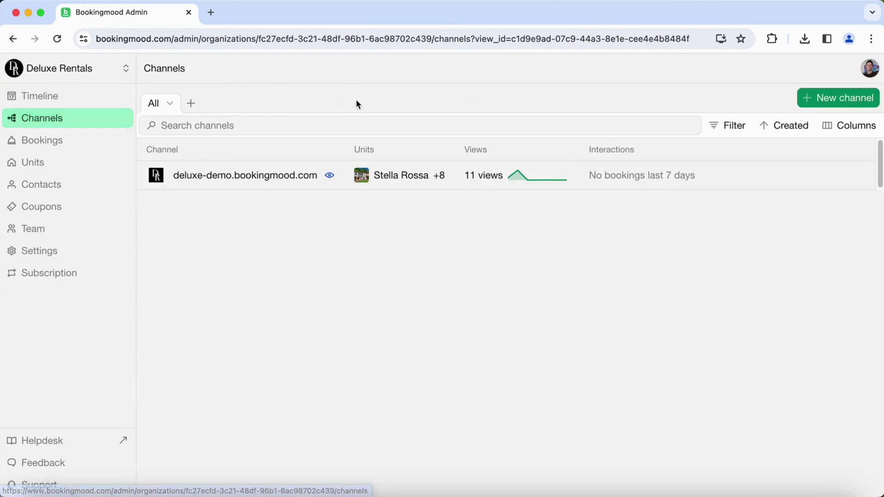
Add a calendar widget channel named 'Villa Deluxe'.
left_click(843, 101)
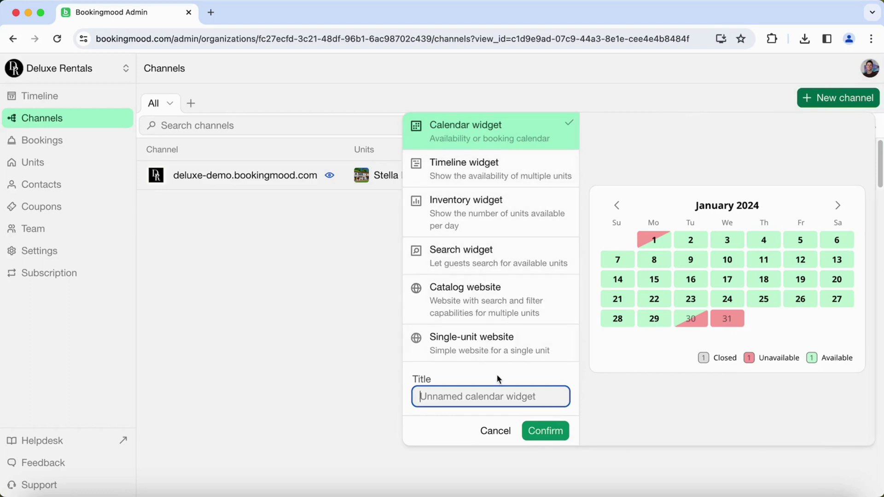
type("V")
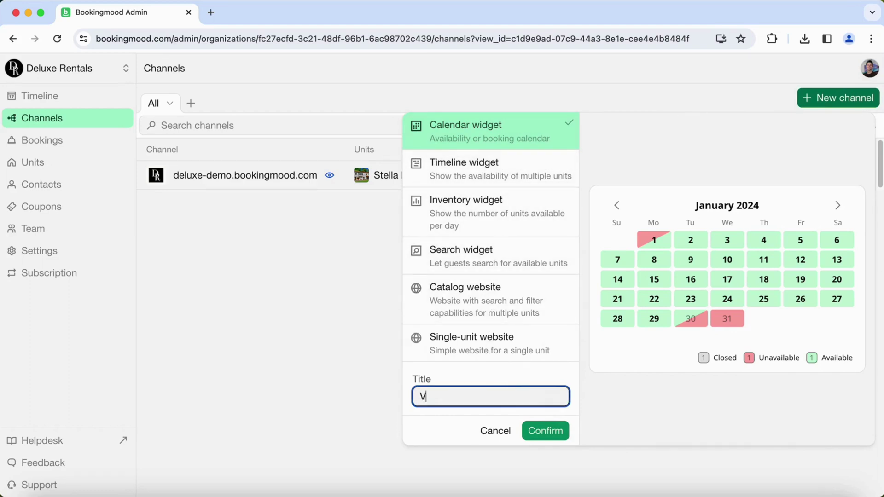
type("illaDeluxe")
left_click(546, 431)
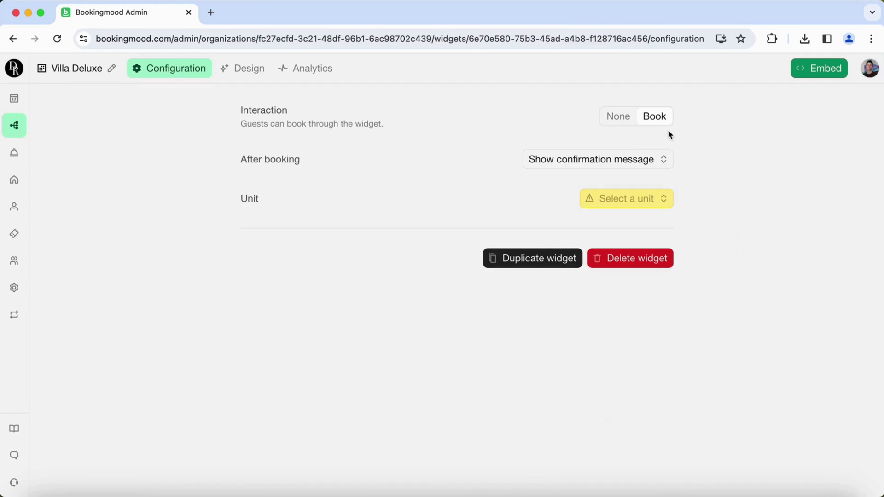
Keep booking on, show the booking status page after booking, and link the Villa Deluxe unit.
left_click(619, 117)
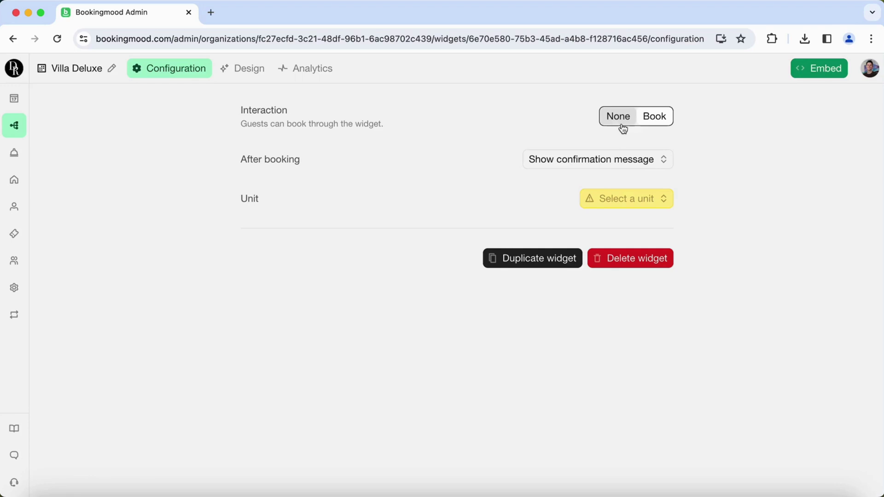
left_click(653, 116)
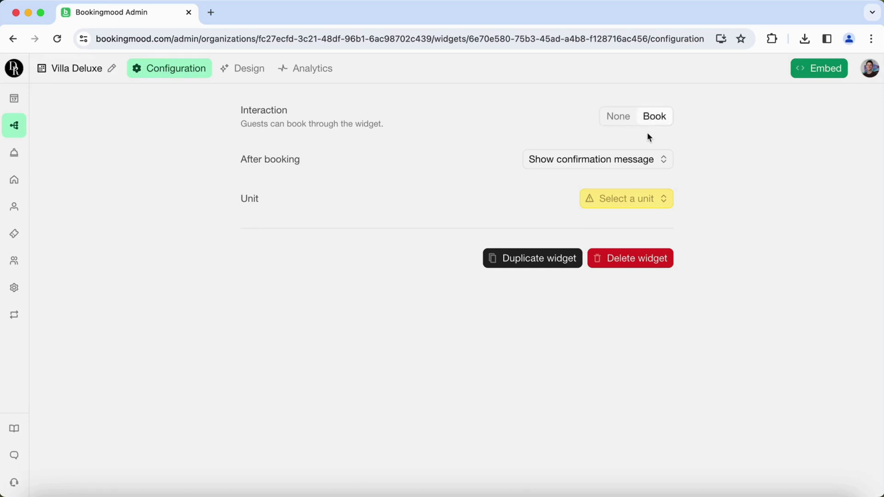
left_click(659, 161)
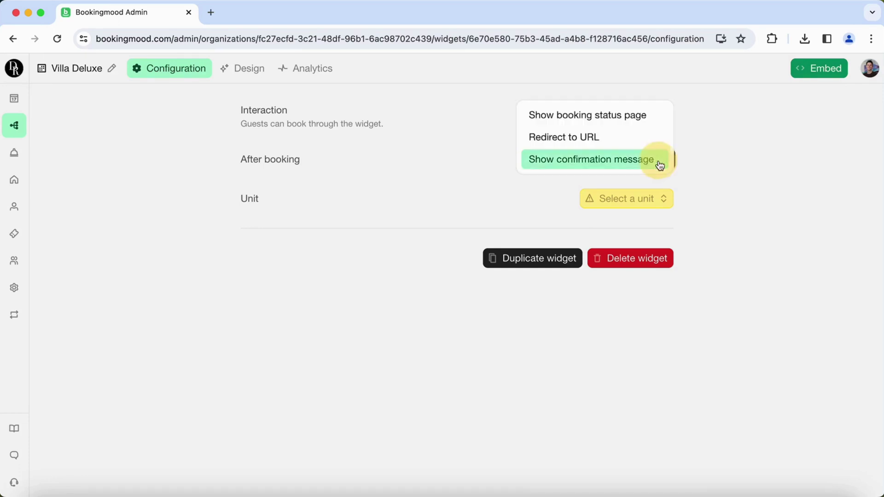
left_click(658, 124)
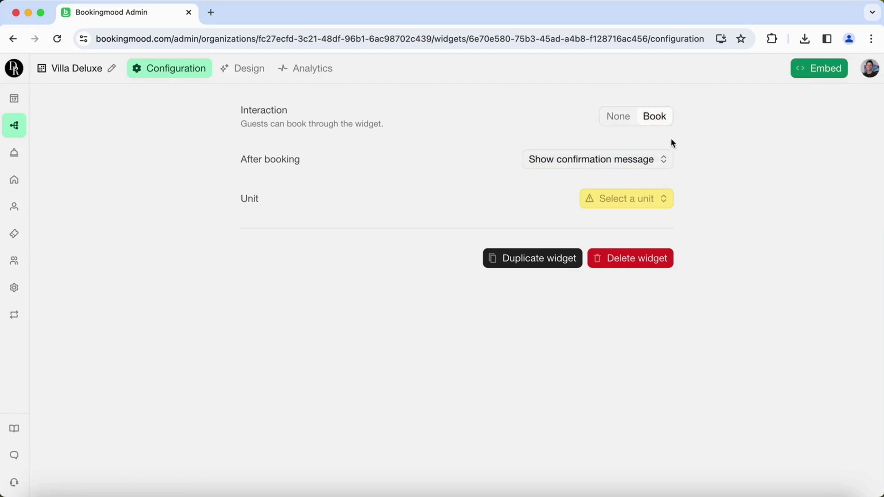
left_click(662, 199)
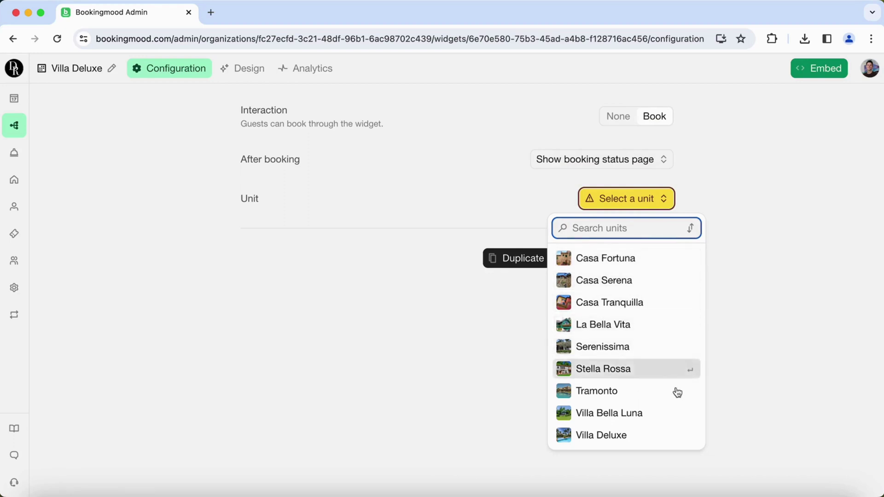
left_click(676, 434)
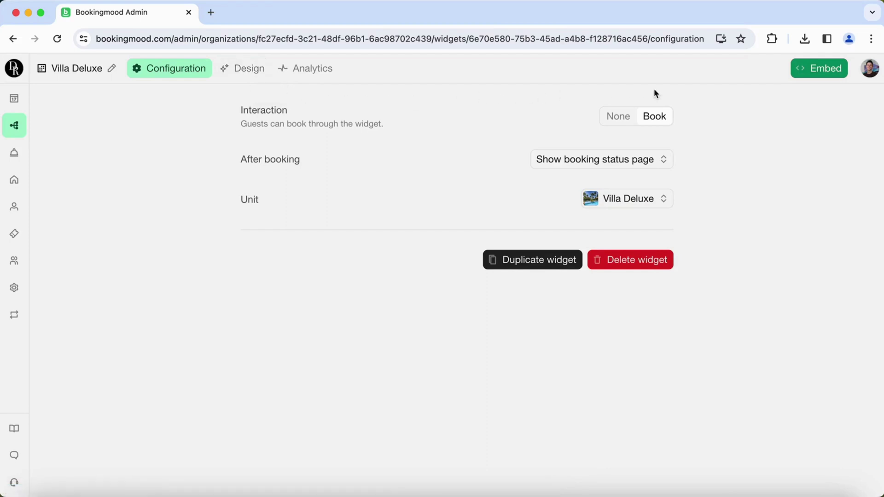
Copy the Villa Deluxe widget's inline embed code and its oEmbed link.
left_click(821, 74)
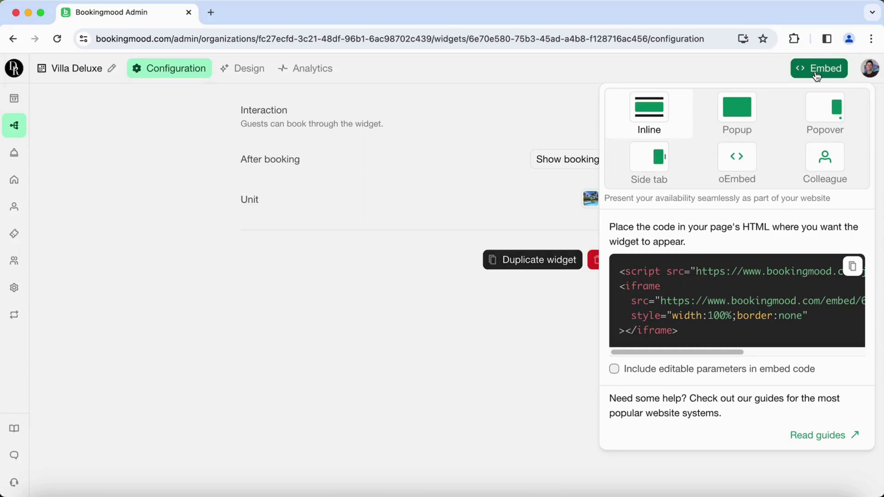
left_click(663, 118)
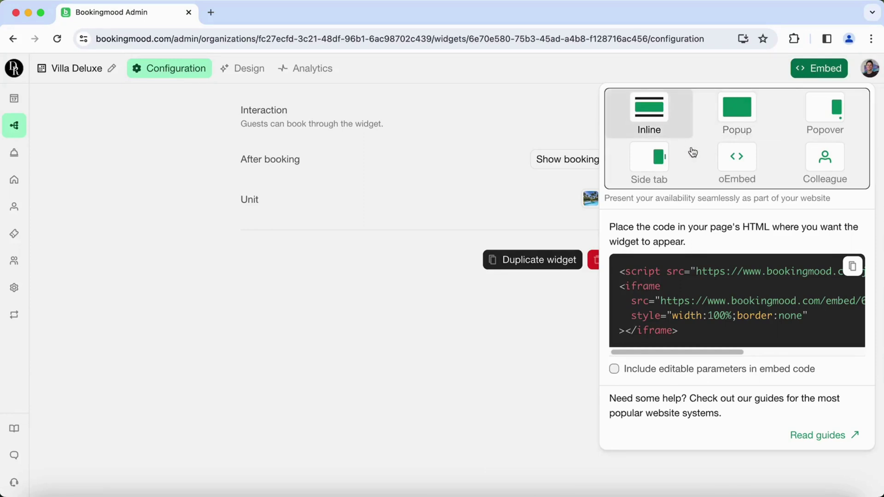
left_click(853, 267)
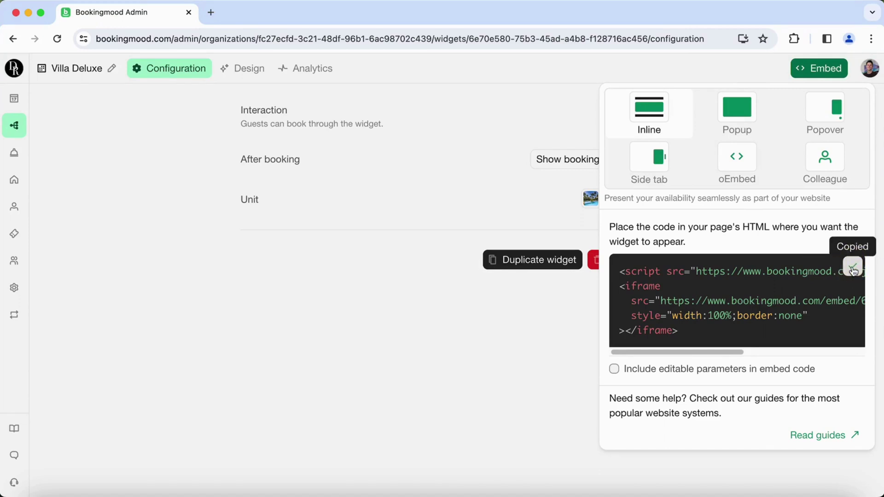
left_click(750, 170)
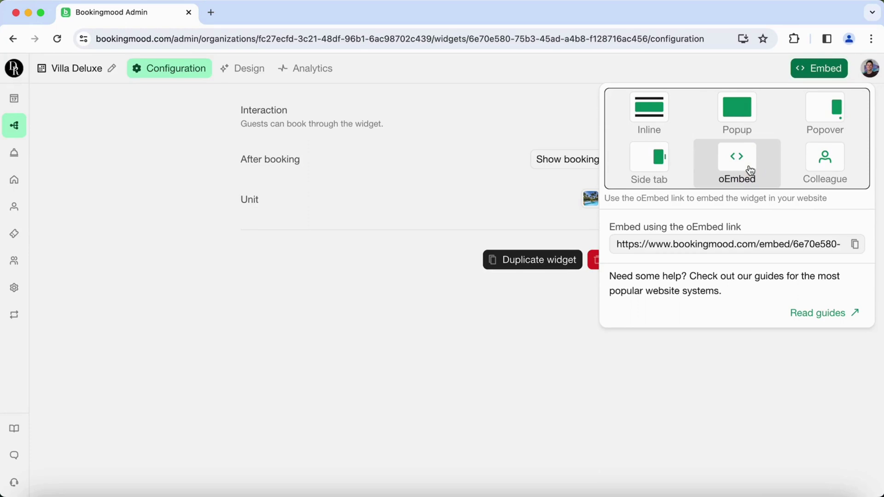
left_click(854, 244)
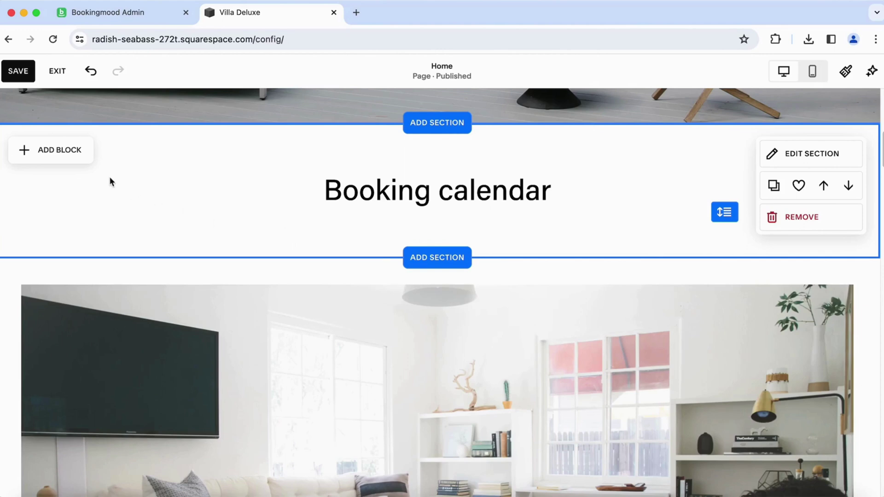
Add an Embed block to the Booking calendar section and paste the Villa Deluxe oEmbed link.
left_click(70, 150)
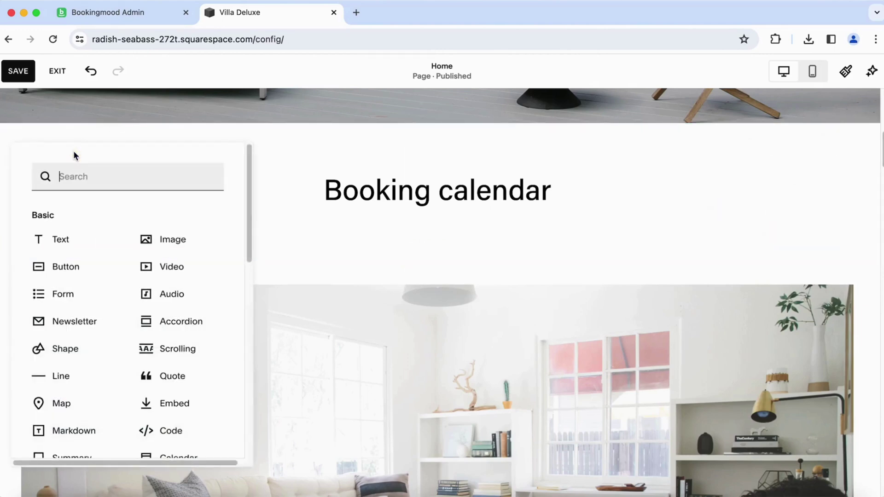
scroll(152, 283, "down", 2)
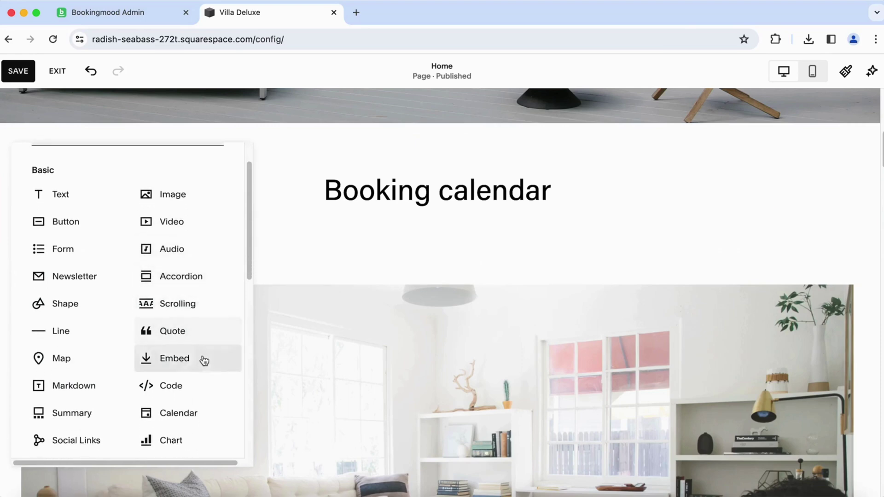
left_click(205, 364)
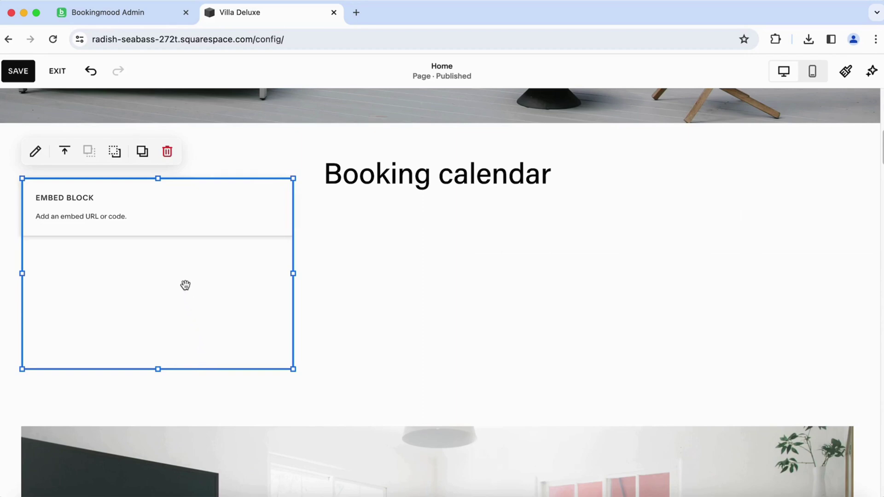
double_click(165, 216)
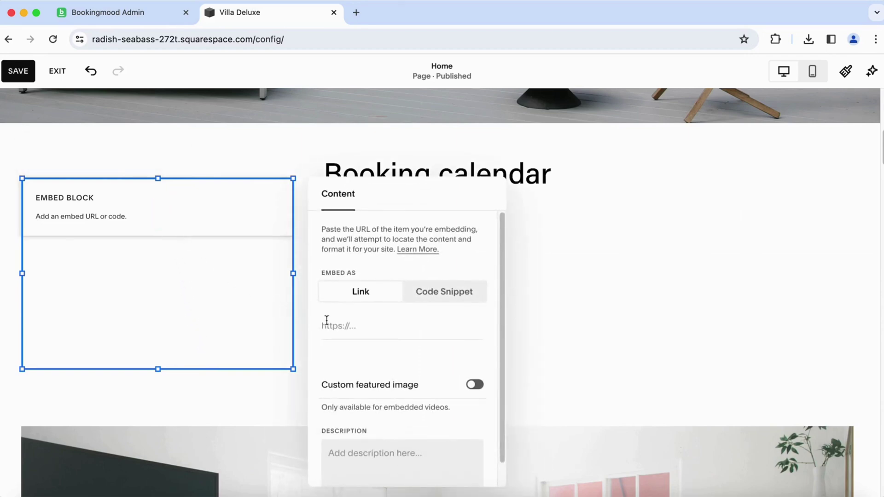
left_click(396, 329)
key("ctrl+v")
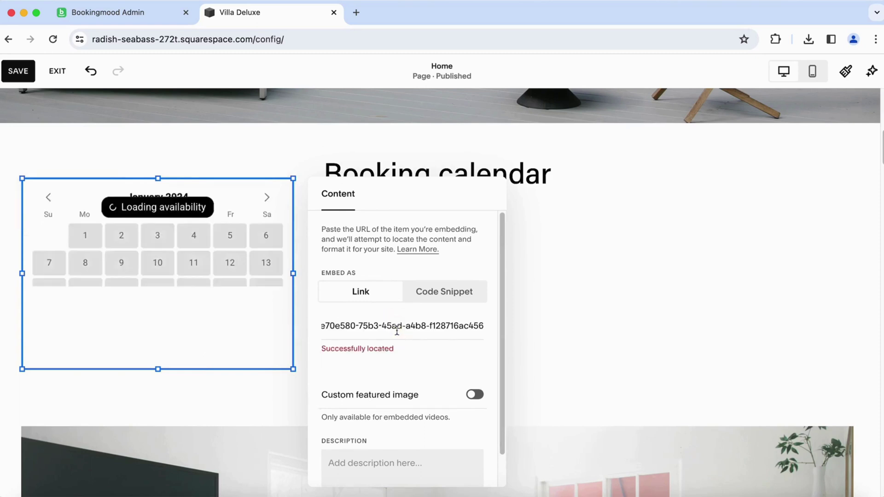
Widen the calendar block to show January–March 2024 and centre it under the heading.
left_click(553, 341)
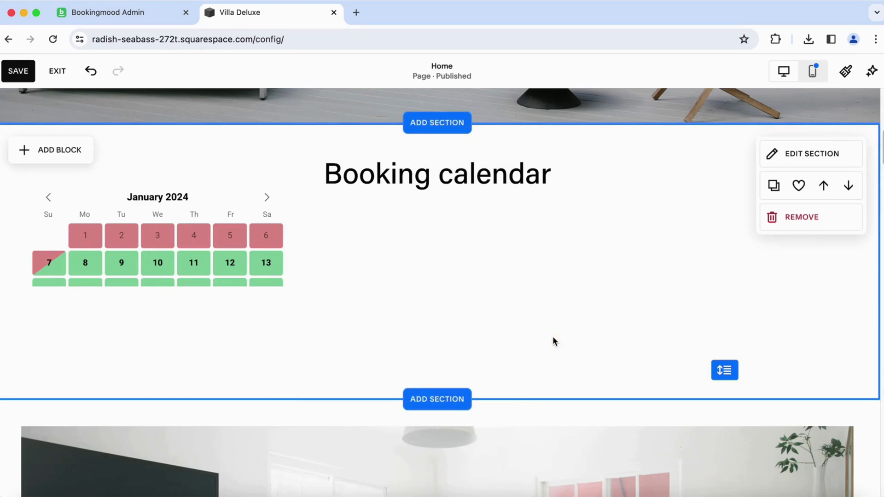
left_click(263, 288)
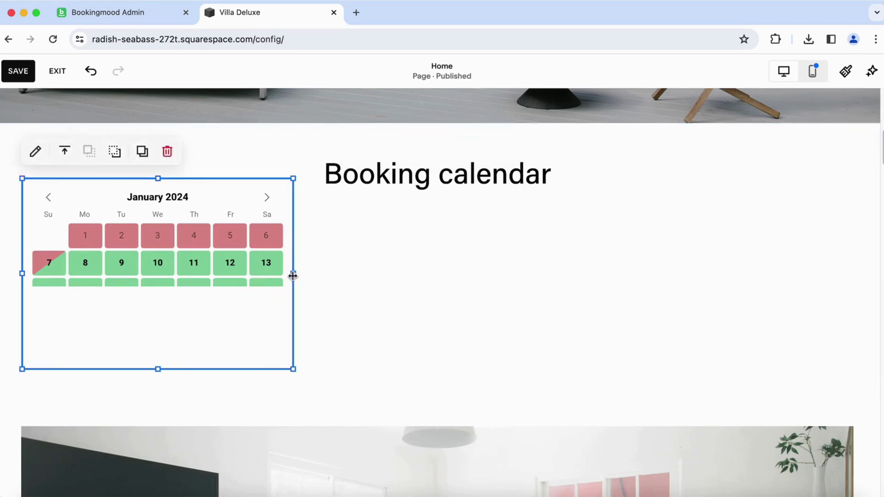
left_click_drag(298, 274, 705, 295)
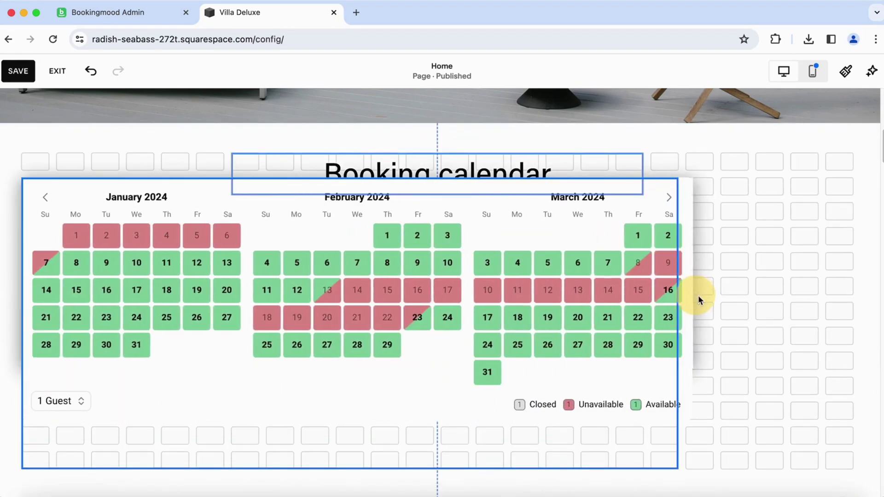
left_click_drag(505, 277, 601, 288)
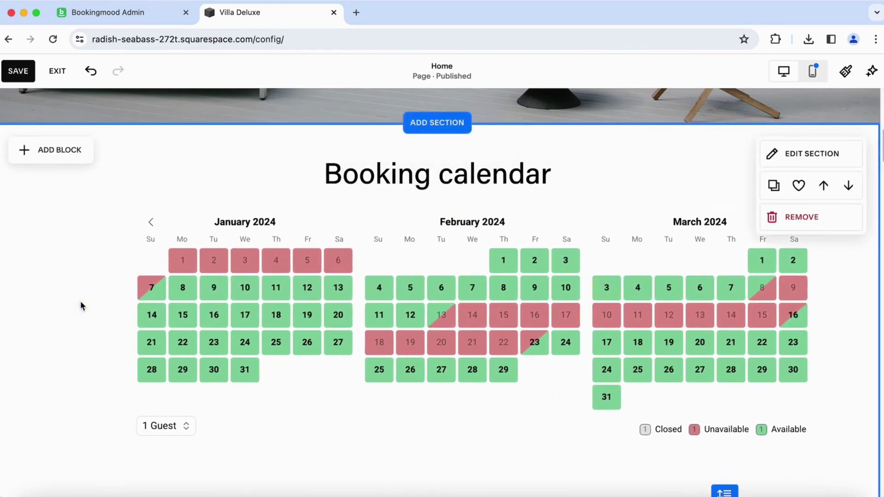